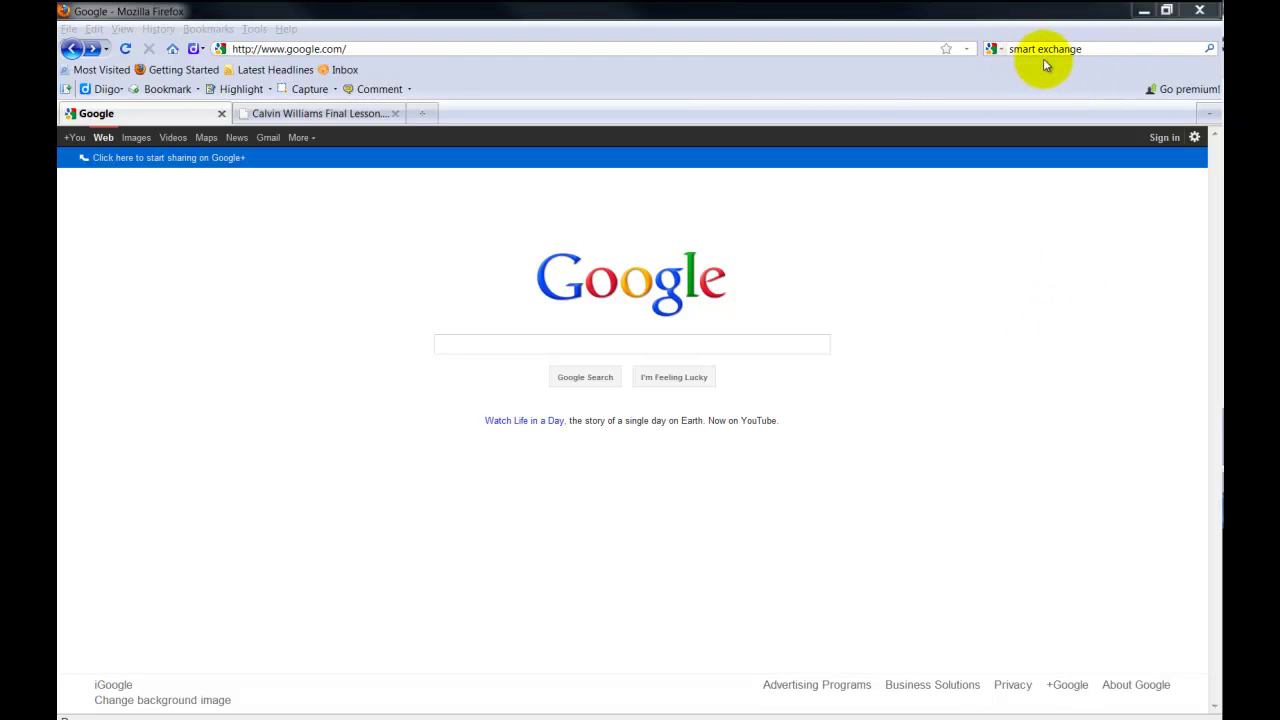
Search the web for SMART Exchange, open the site, and browse its resources by grade, then file type.
left_click(1208, 50)
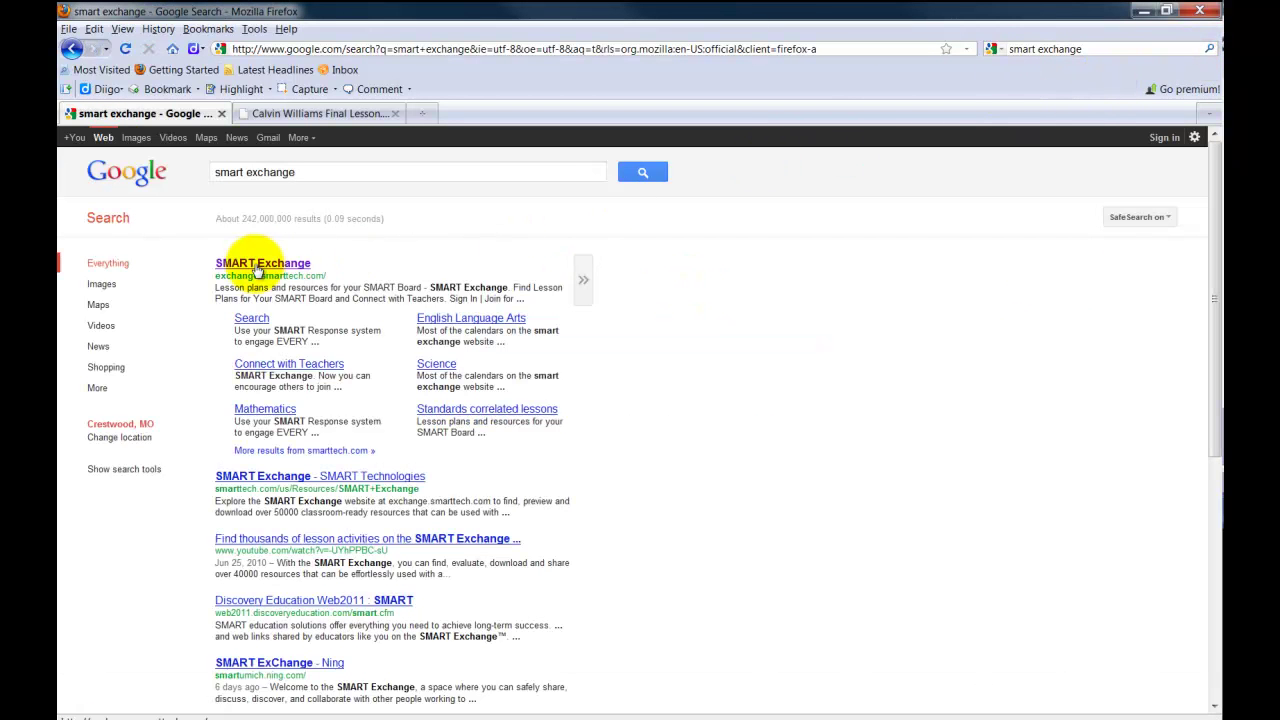
left_click(251, 263)
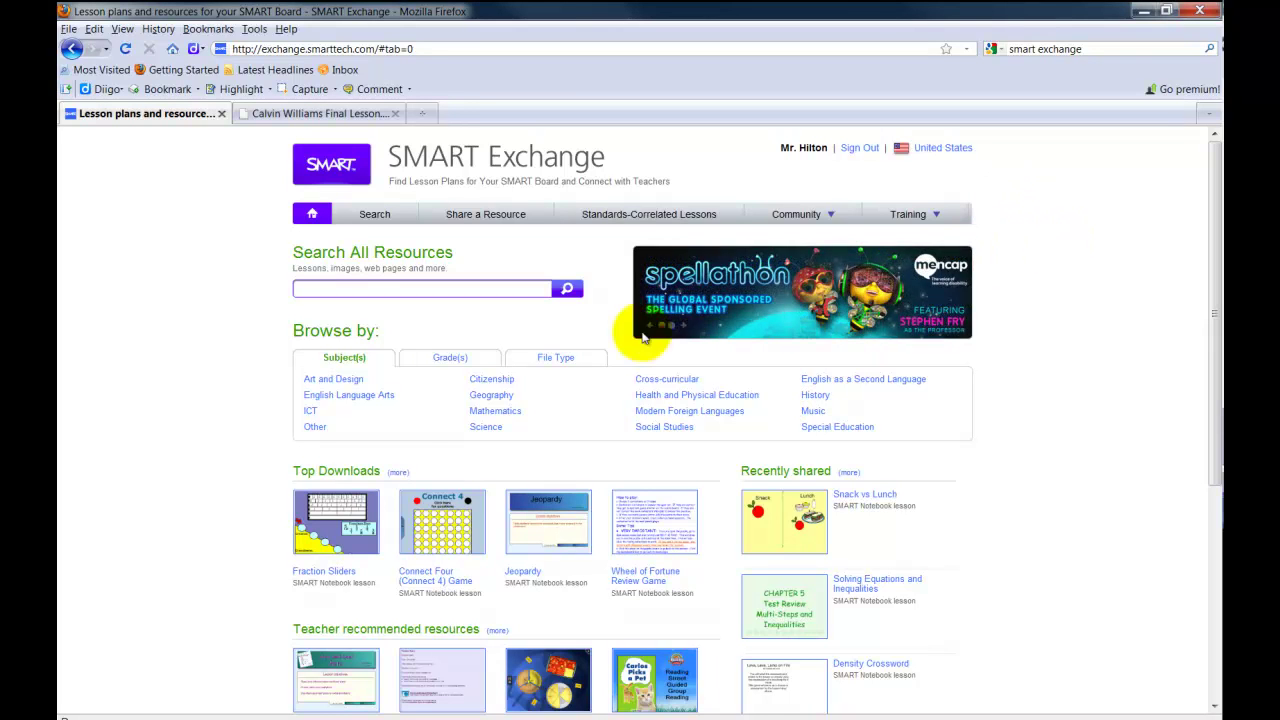
left_click(451, 360)
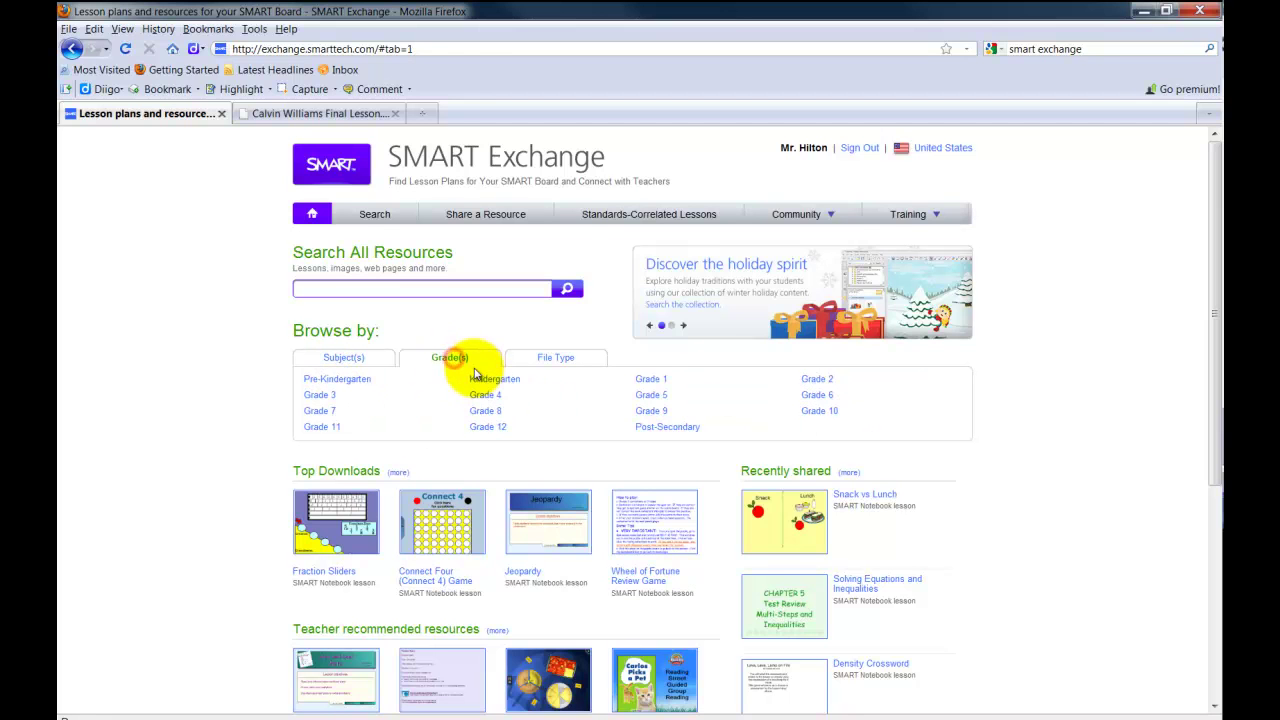
left_click(545, 366)
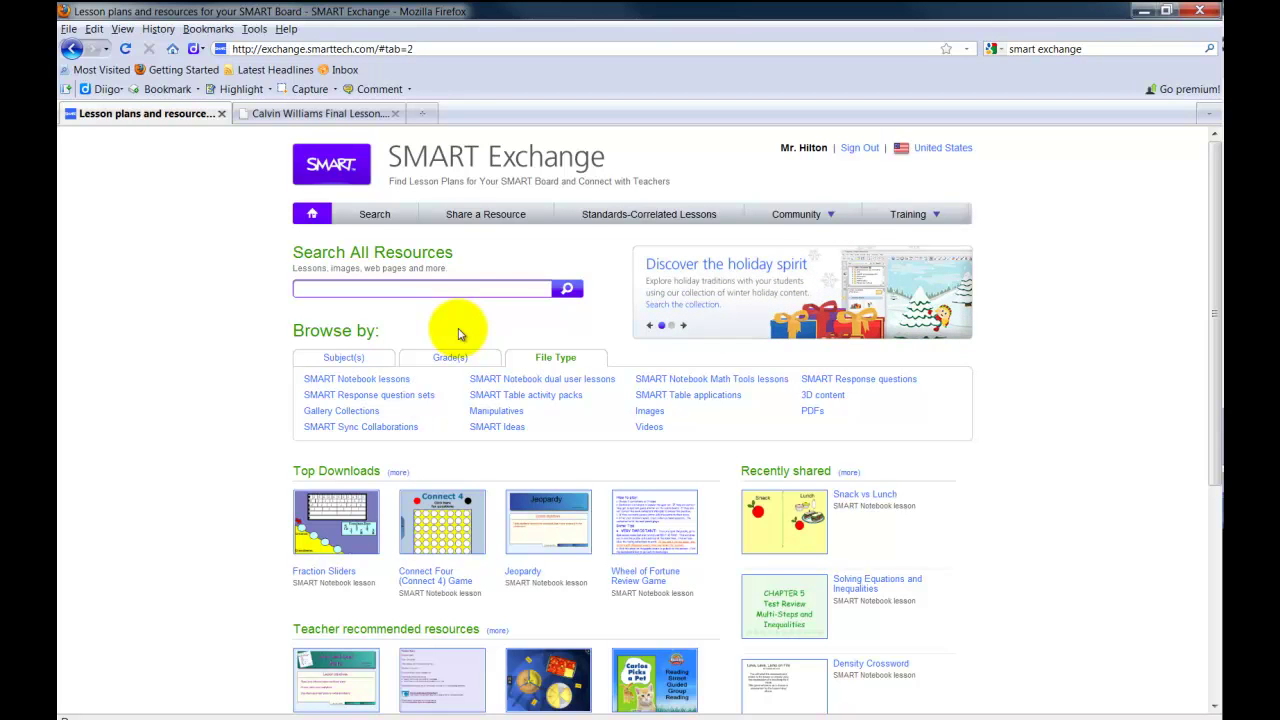
Search all SMART Exchange resources for 'WW1' and scroll down to the WWI Notebook lesson.
left_click(412, 289)
type("WW1")
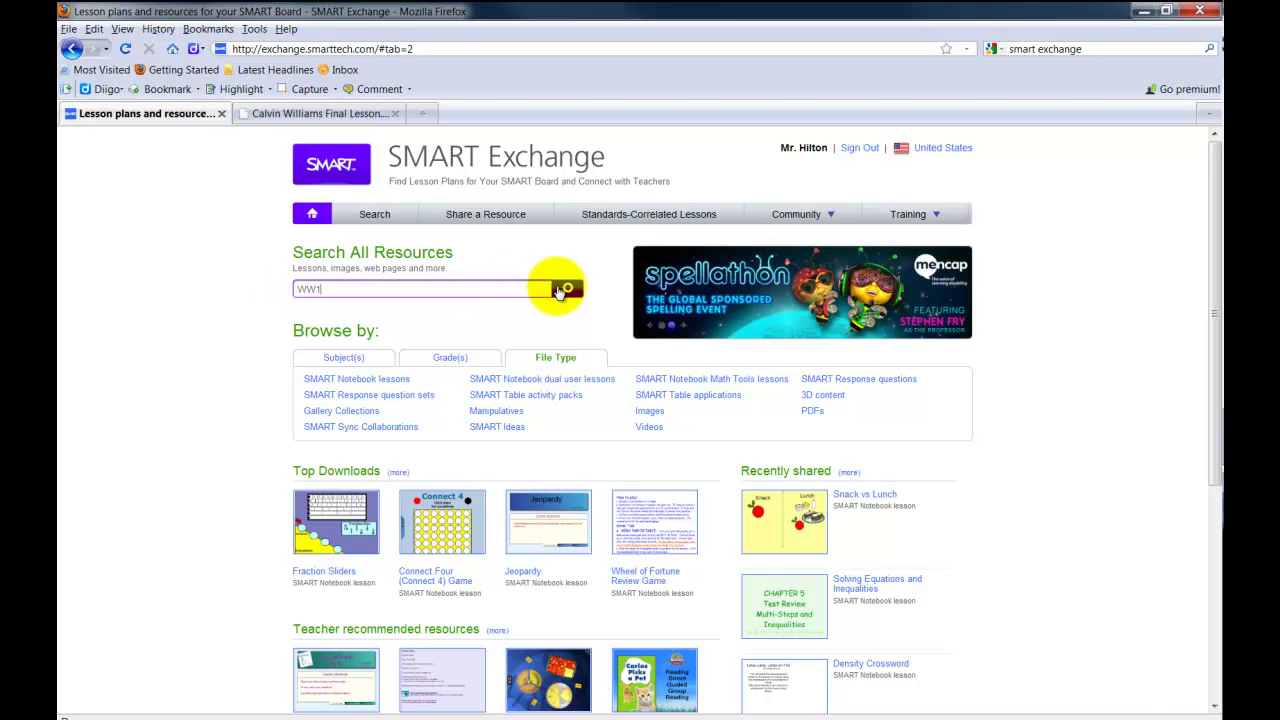
left_click(566, 290)
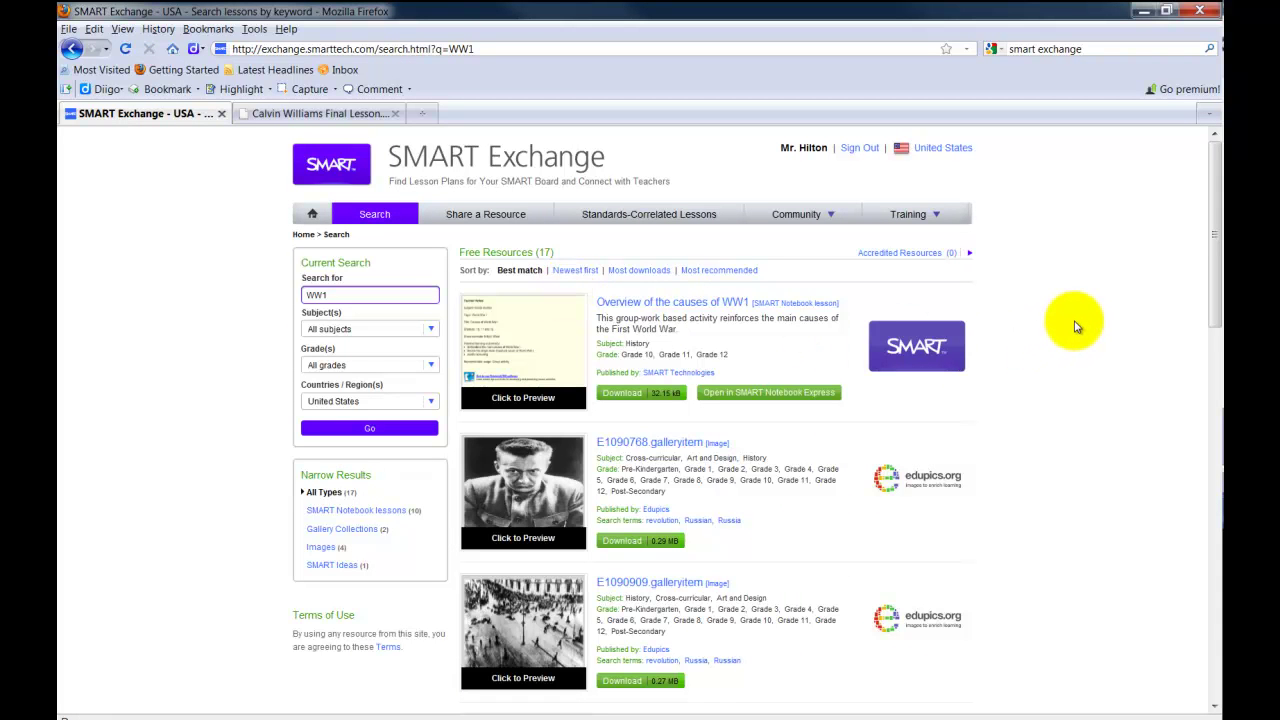
mouse_move(1211, 300)
left_mouse_down()
mouse_move(1215, 315)
mouse_move(1166, 314)
left_mouse_up()
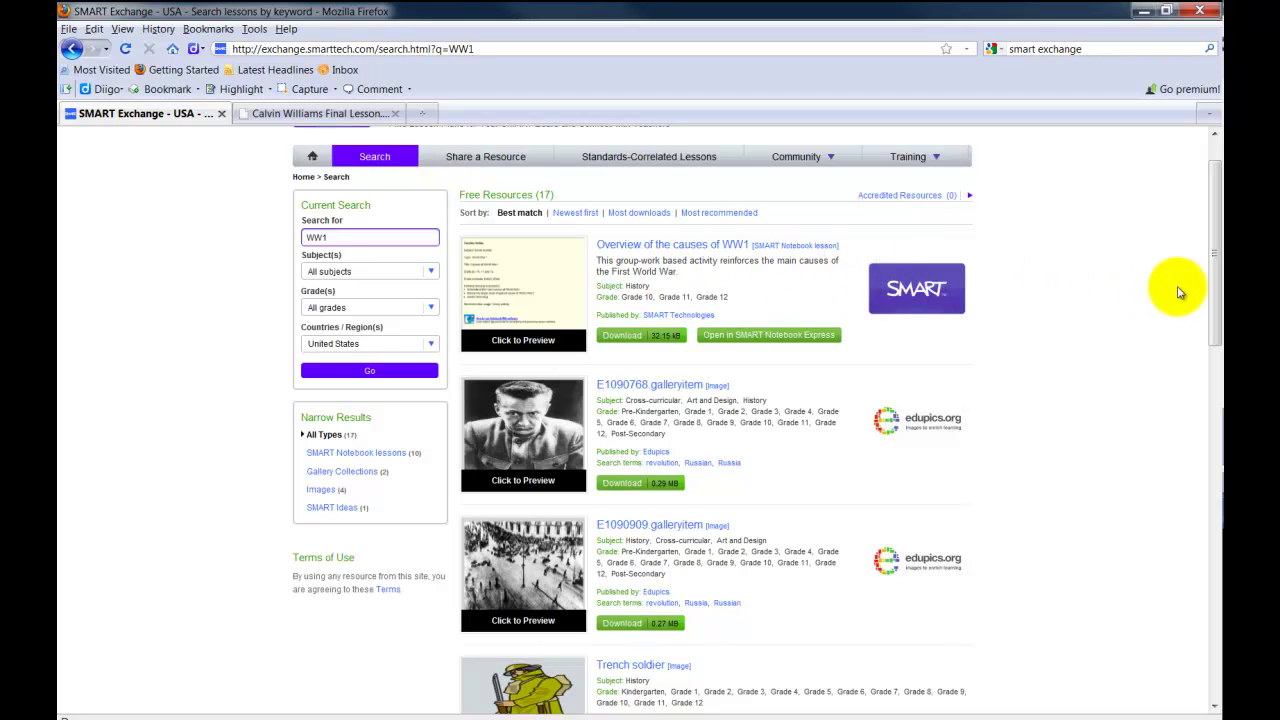
left_click_drag(1218, 300, 1212, 360)
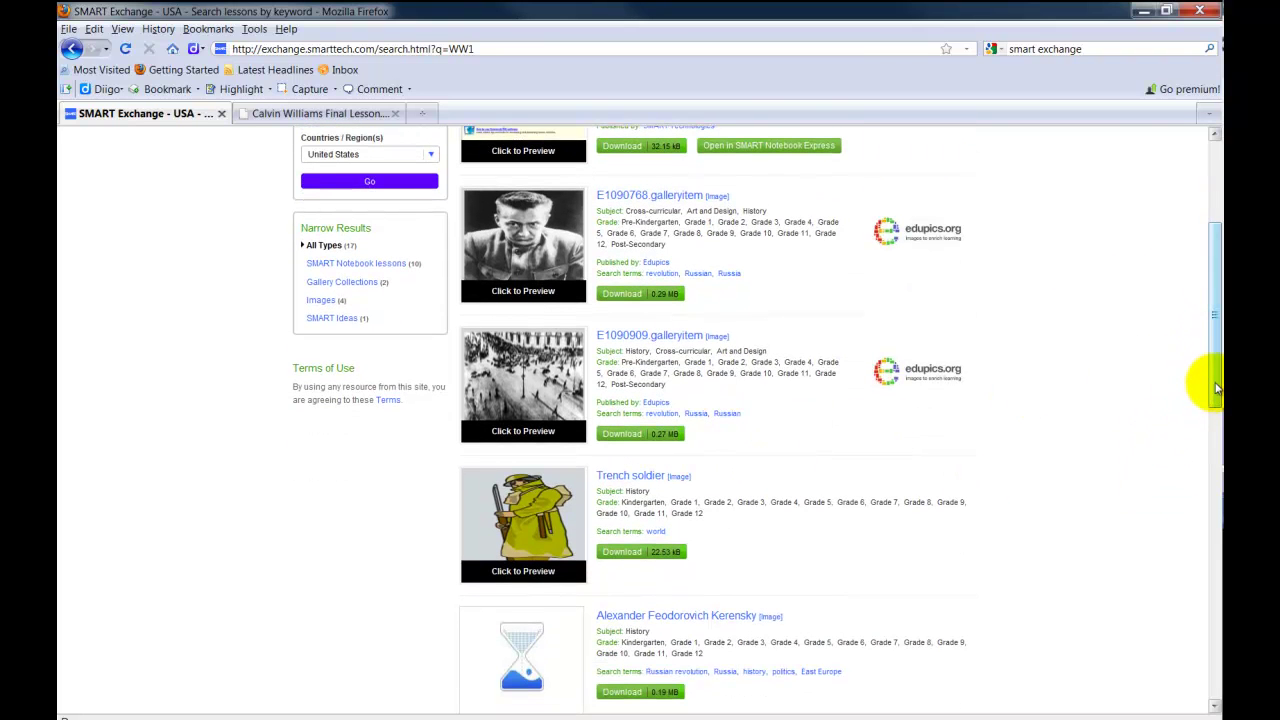
left_click_drag(1216, 388, 1210, 540)
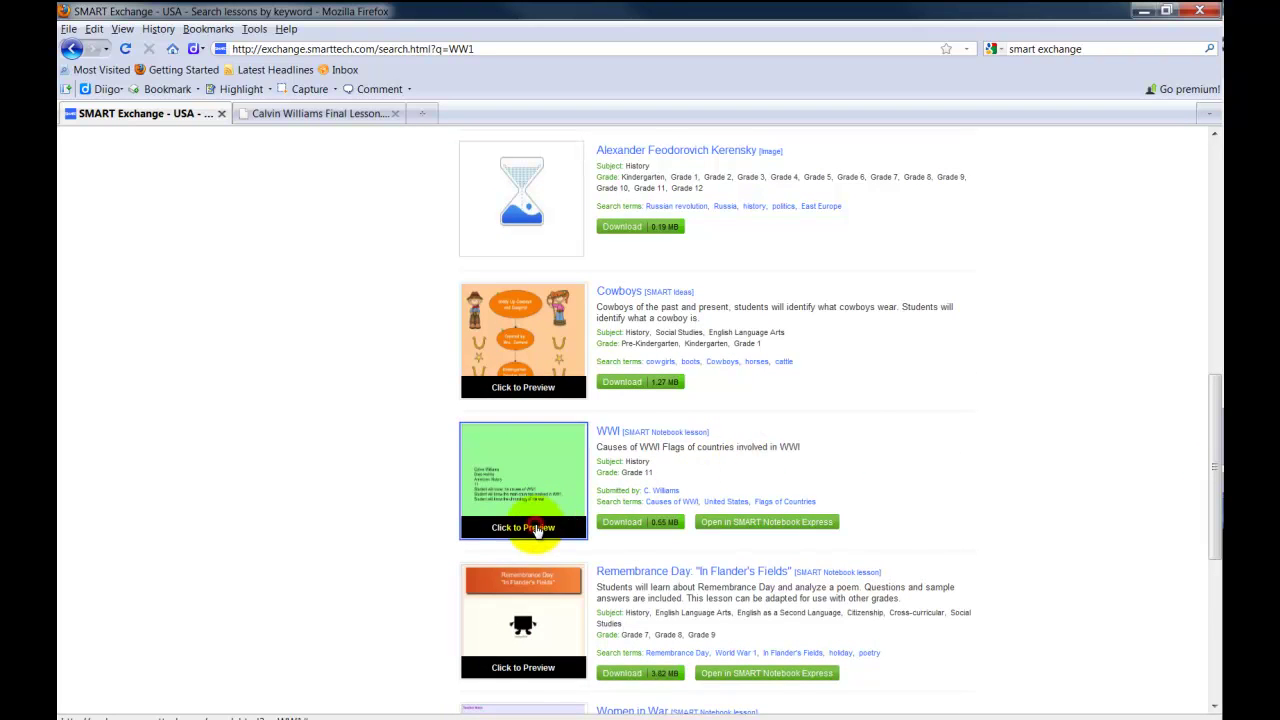
left_click(537, 530)
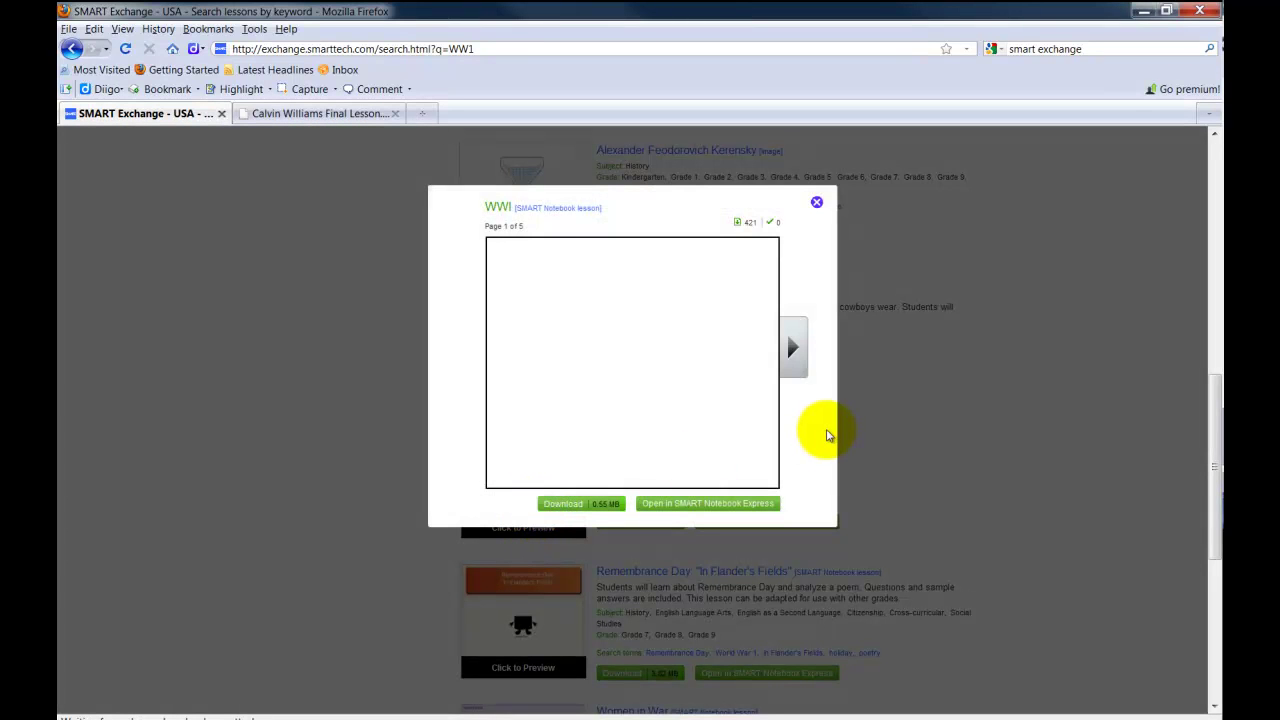
left_click(795, 360)
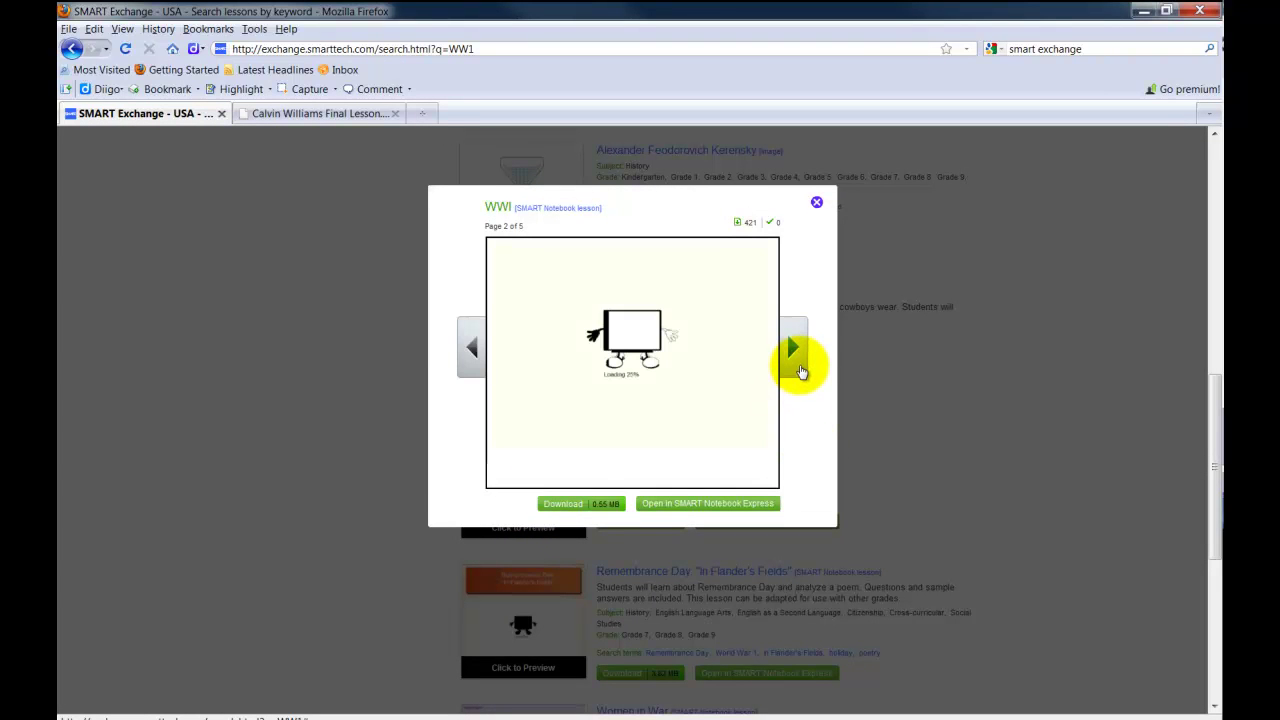
left_click(797, 364)
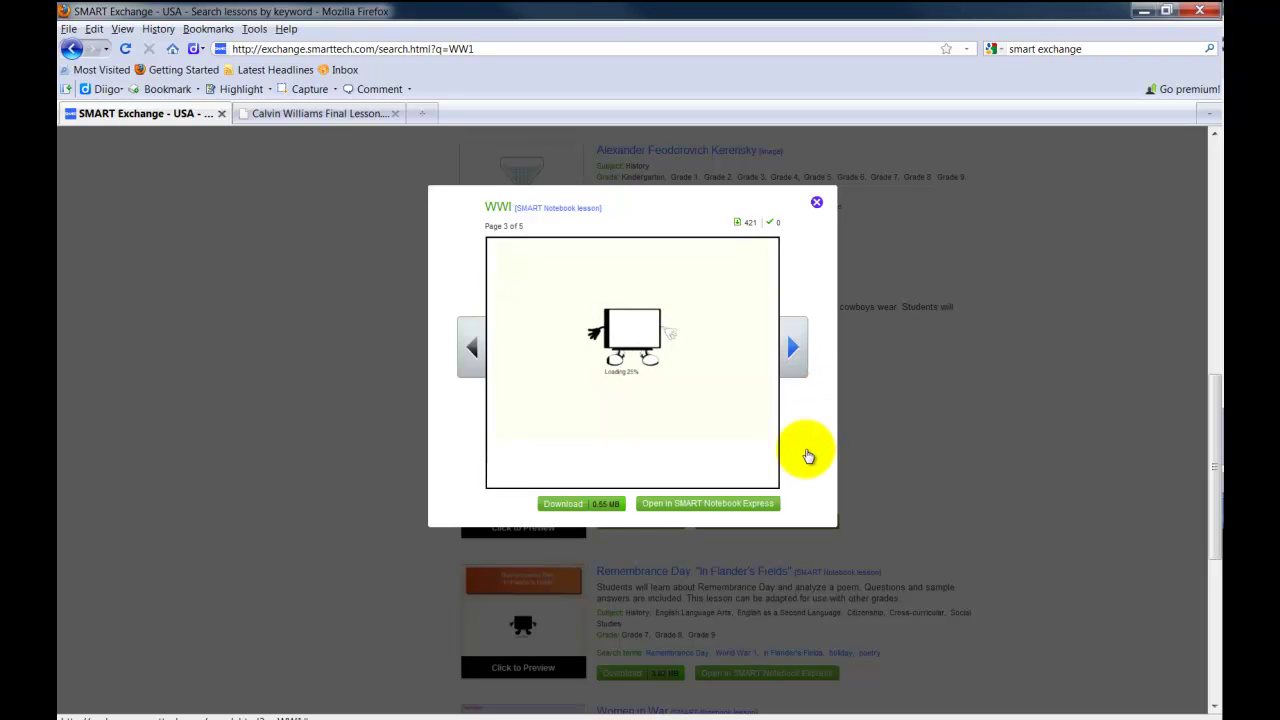
left_click(471, 347)
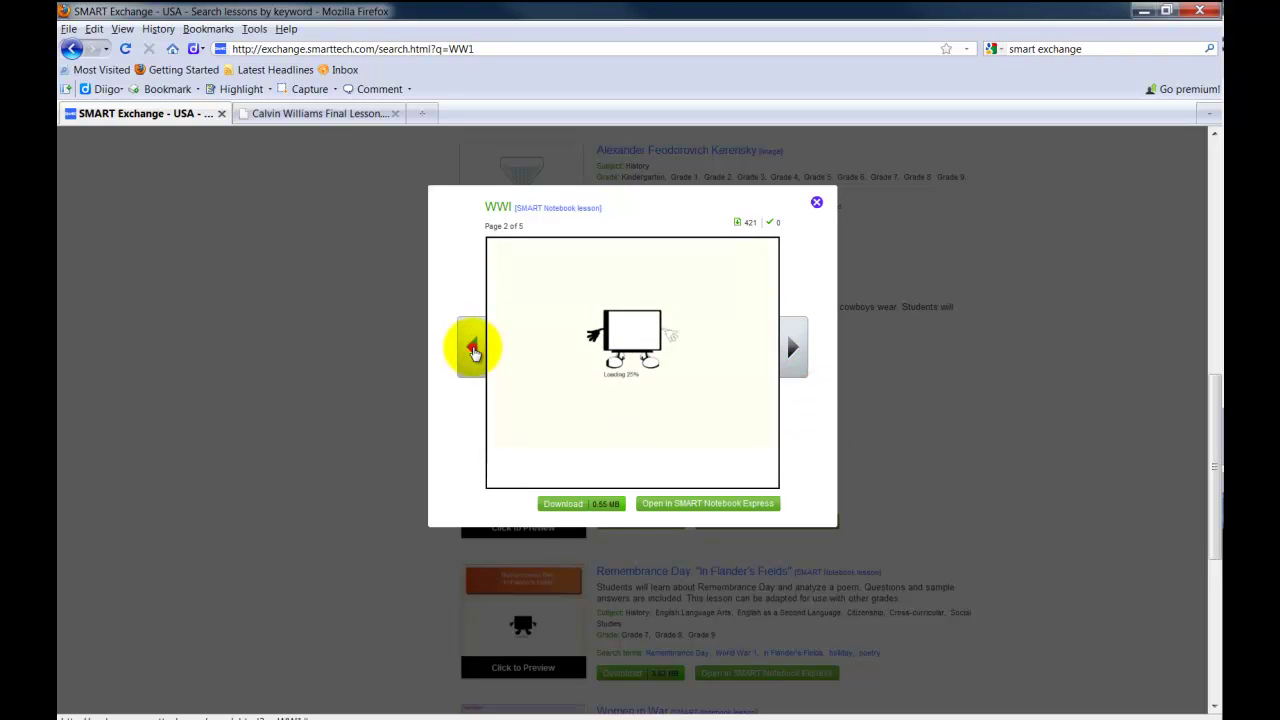
left_click(790, 348)
left_click(790, 348)
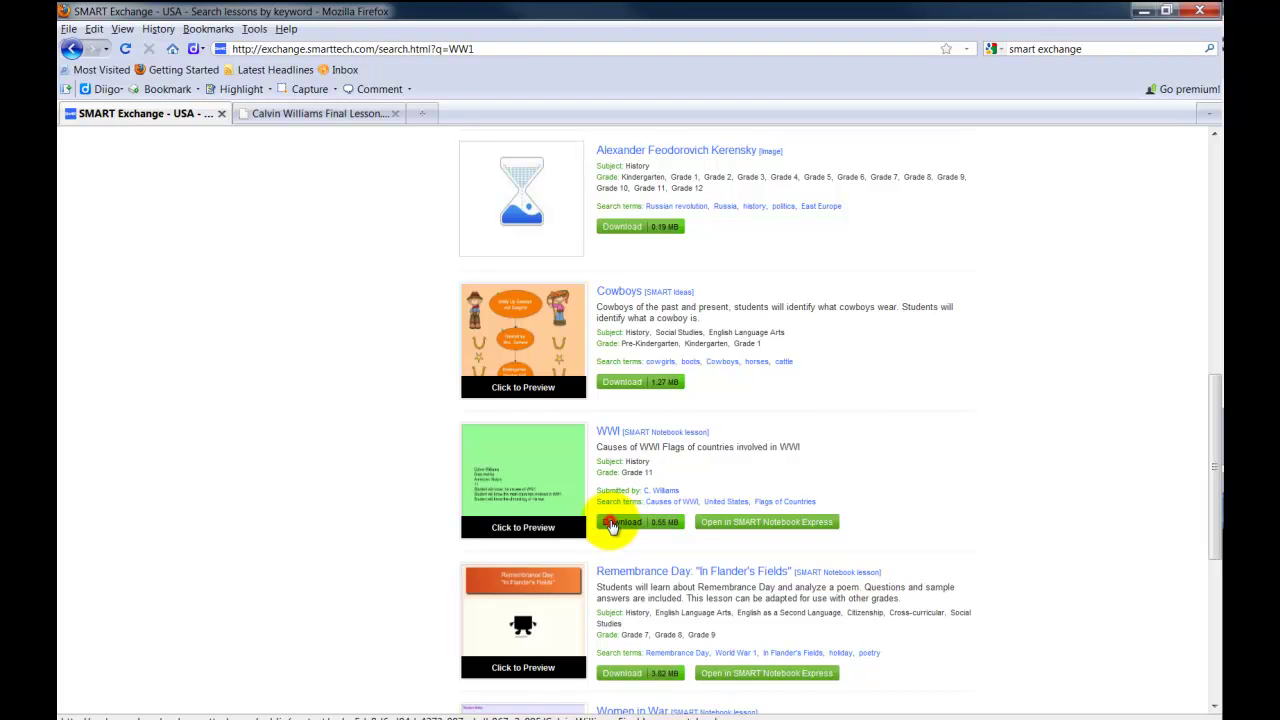
Download the WWI lesson and save the file to the computer.
left_click(612, 523)
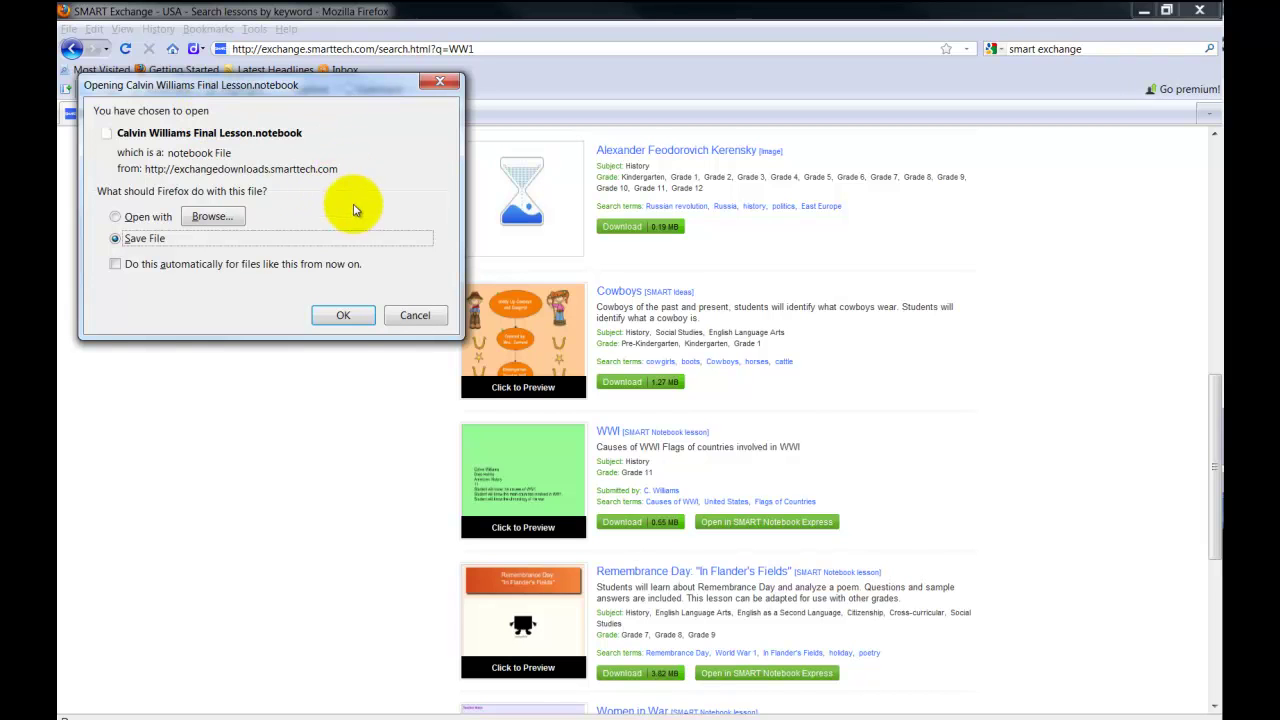
left_click(343, 316)
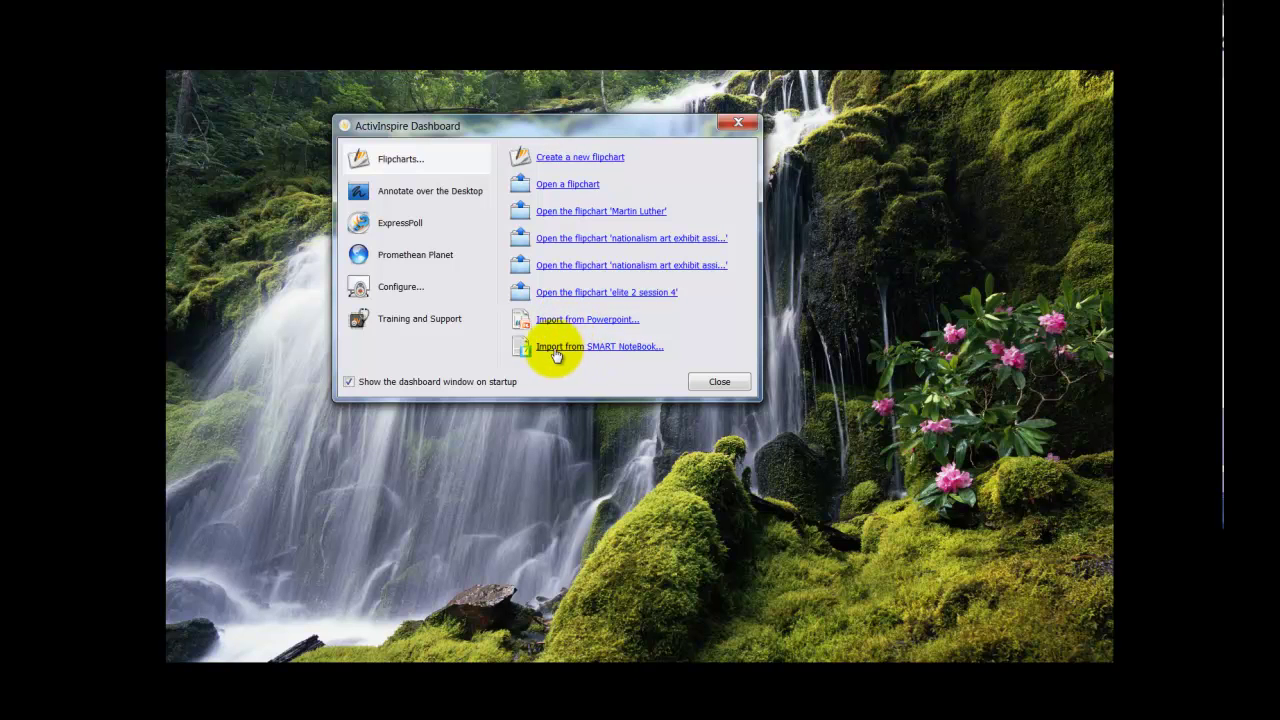
Import the newest .notebook file from Downloads via the Dashboard's SMART Notebook import.
left_click(607, 347)
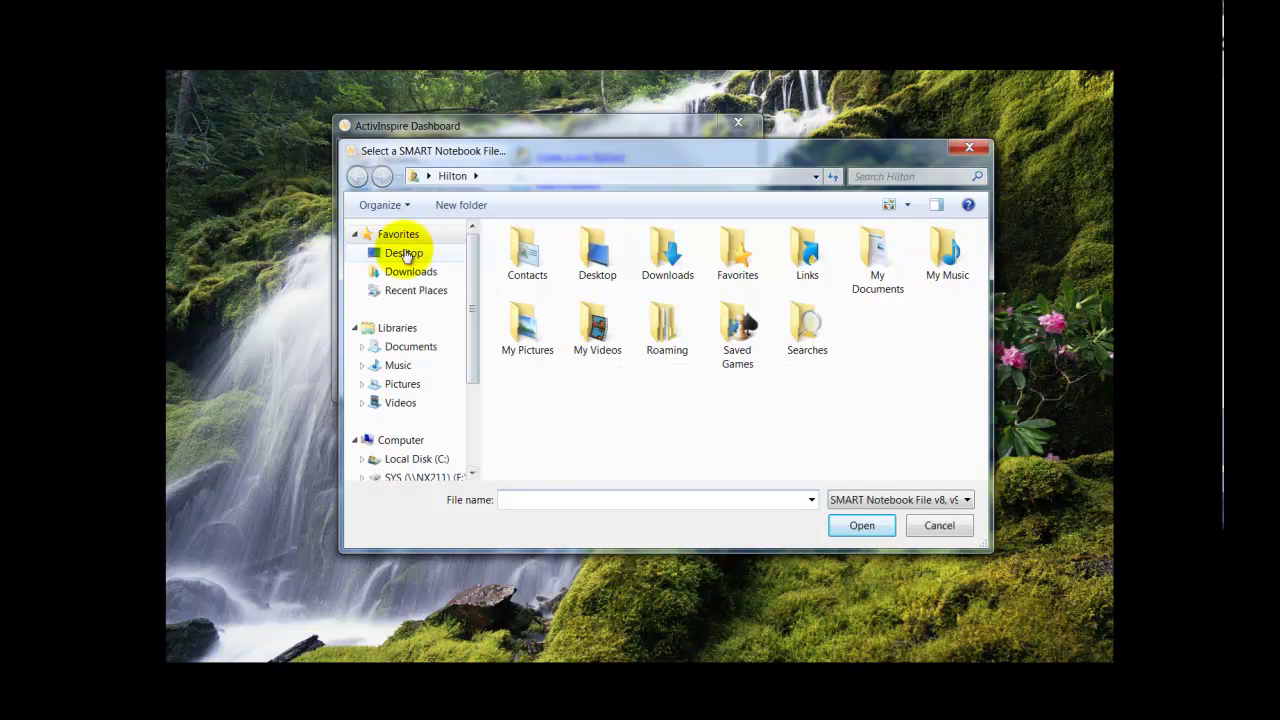
left_click(413, 275)
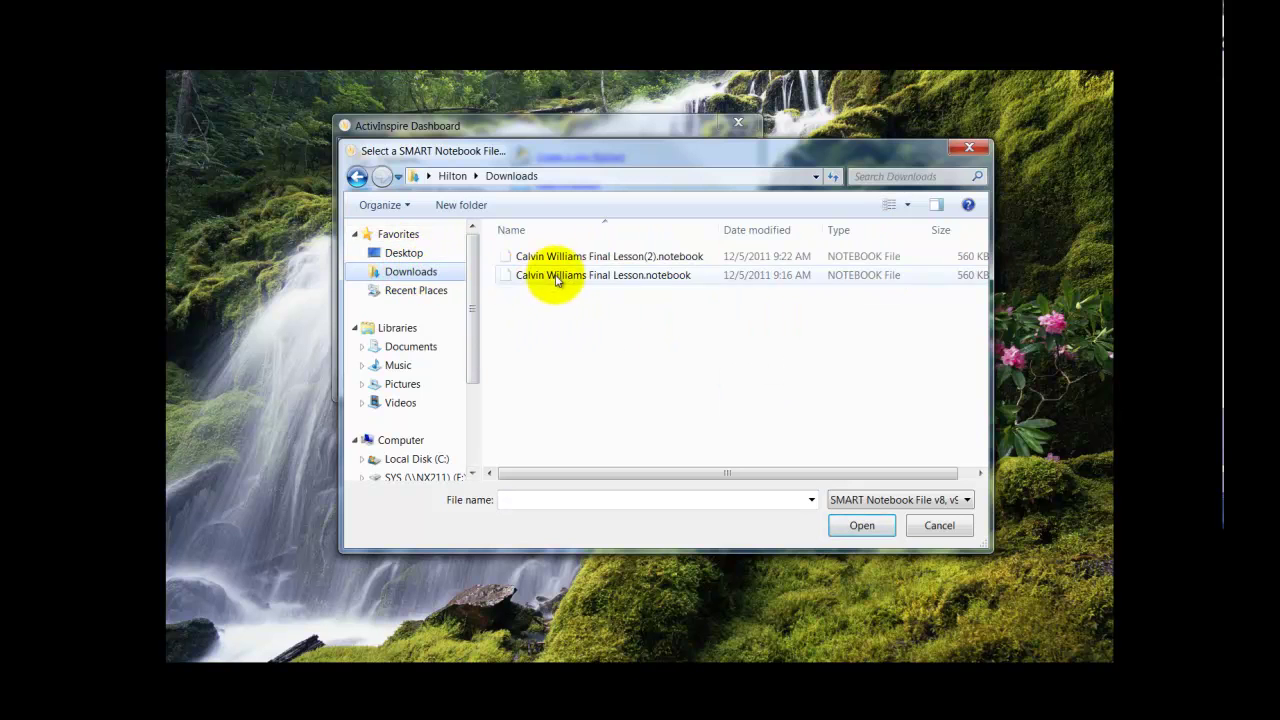
mouse_move(571, 257)
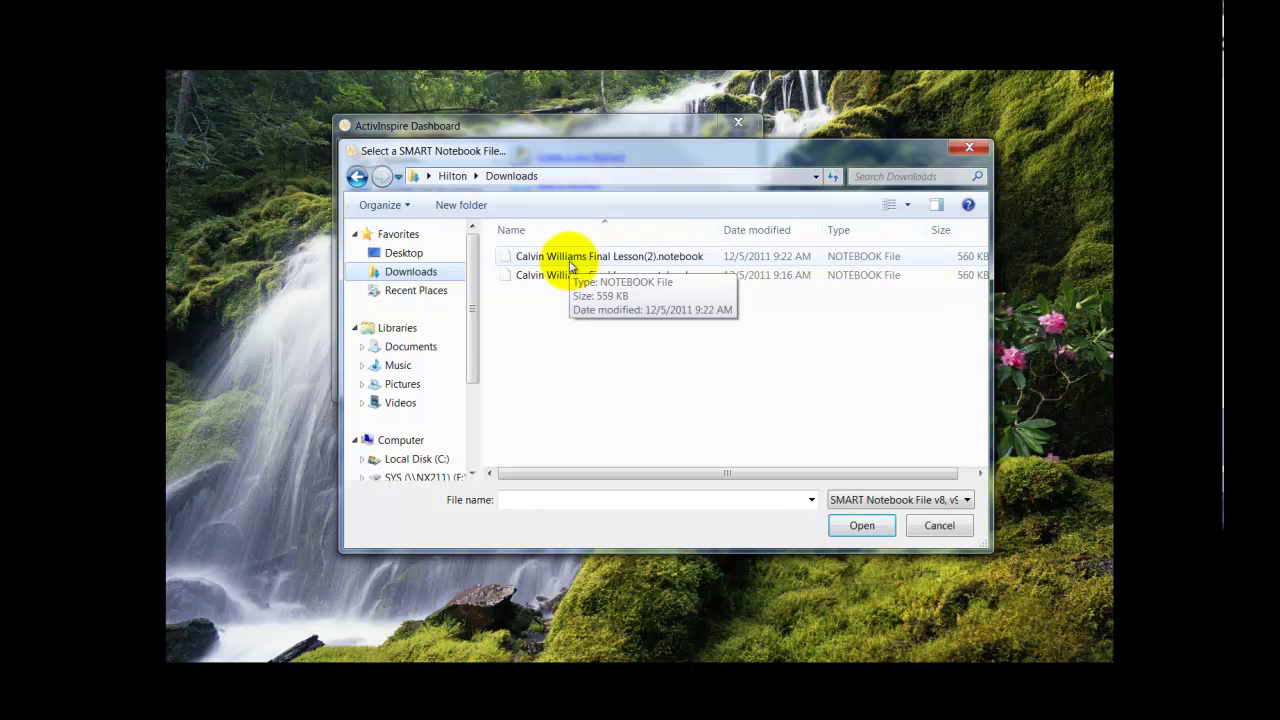
left_click(572, 262)
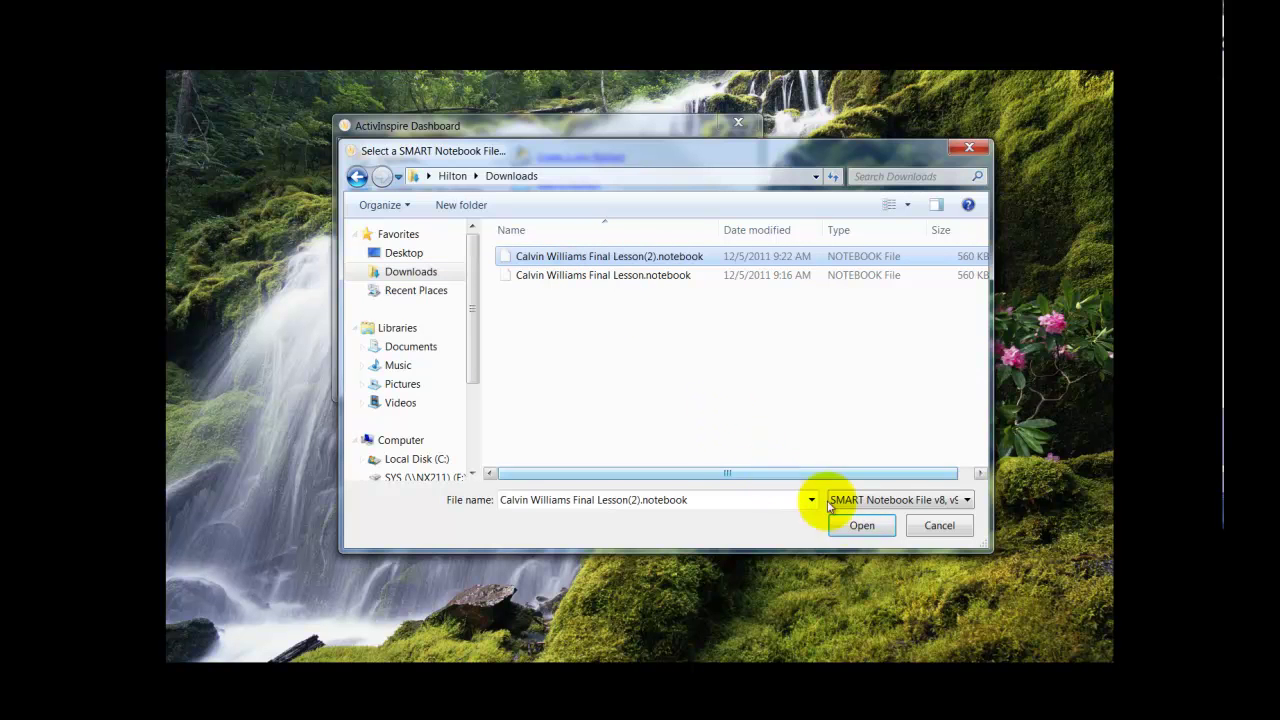
left_click(860, 525)
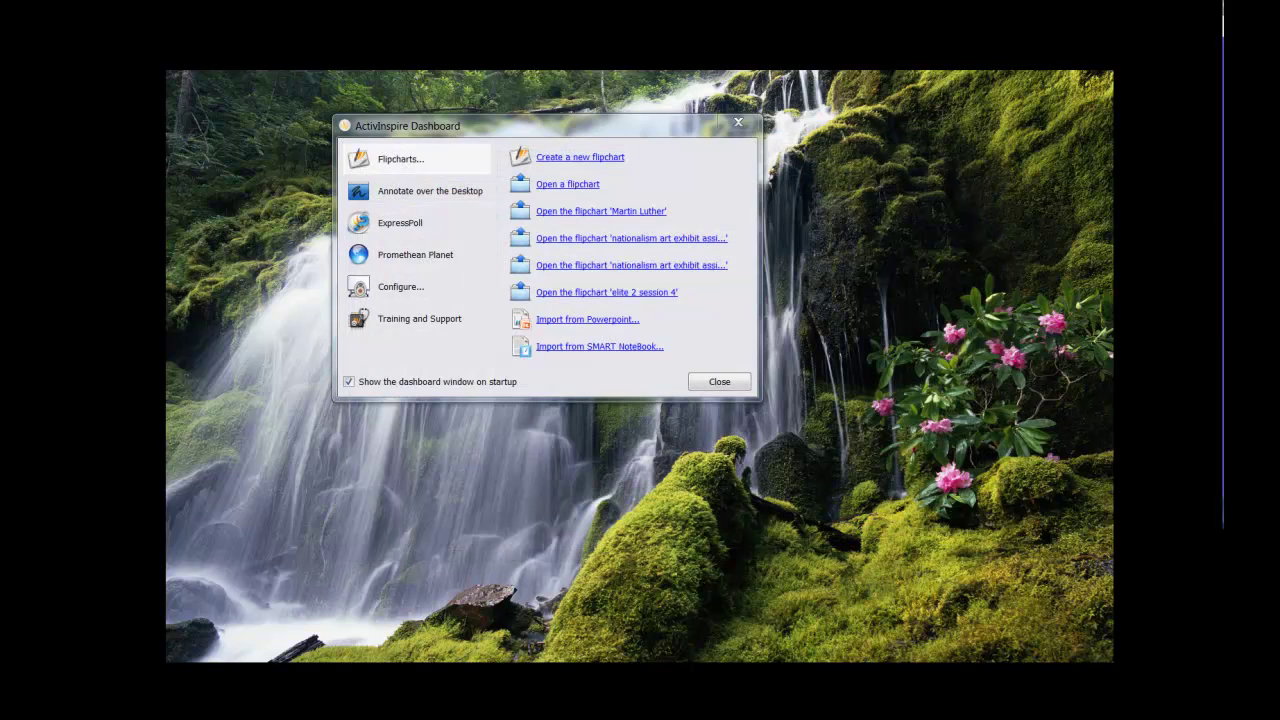
Maximize the imported flipchart window, preview page 2, then return to the title page.
left_click_drag(1222, 12, 771, 40)
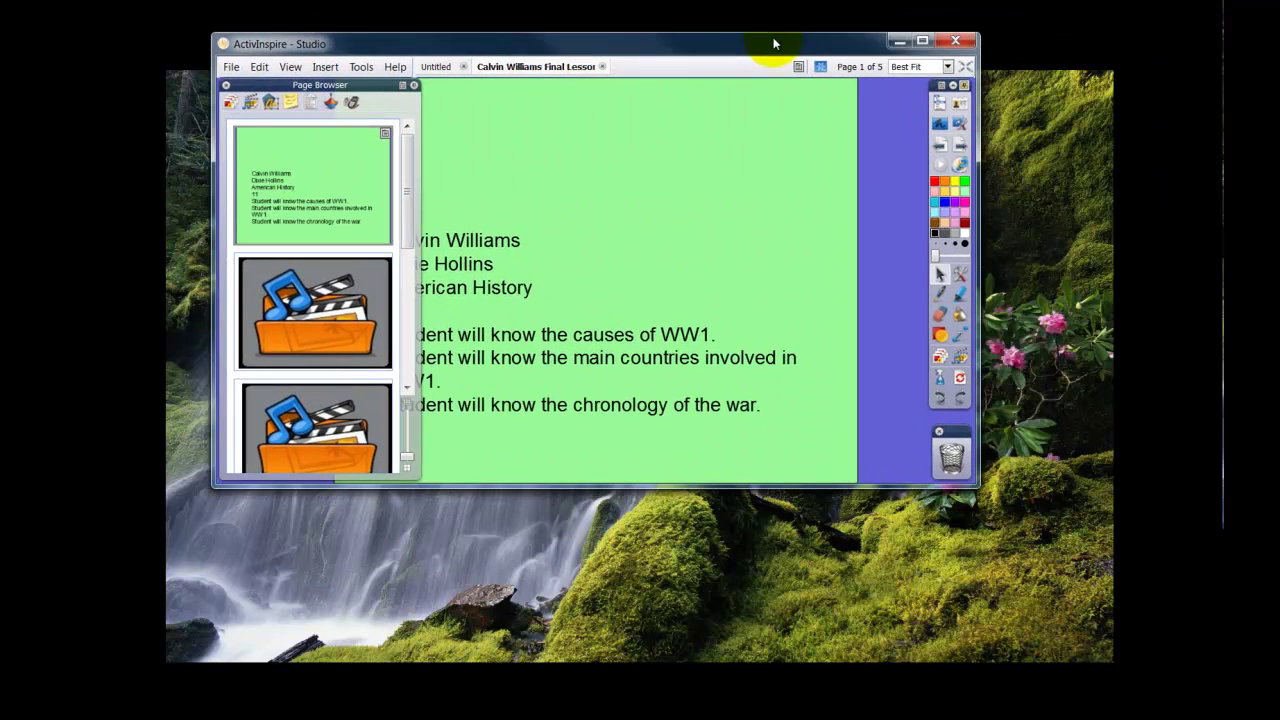
left_click(921, 41)
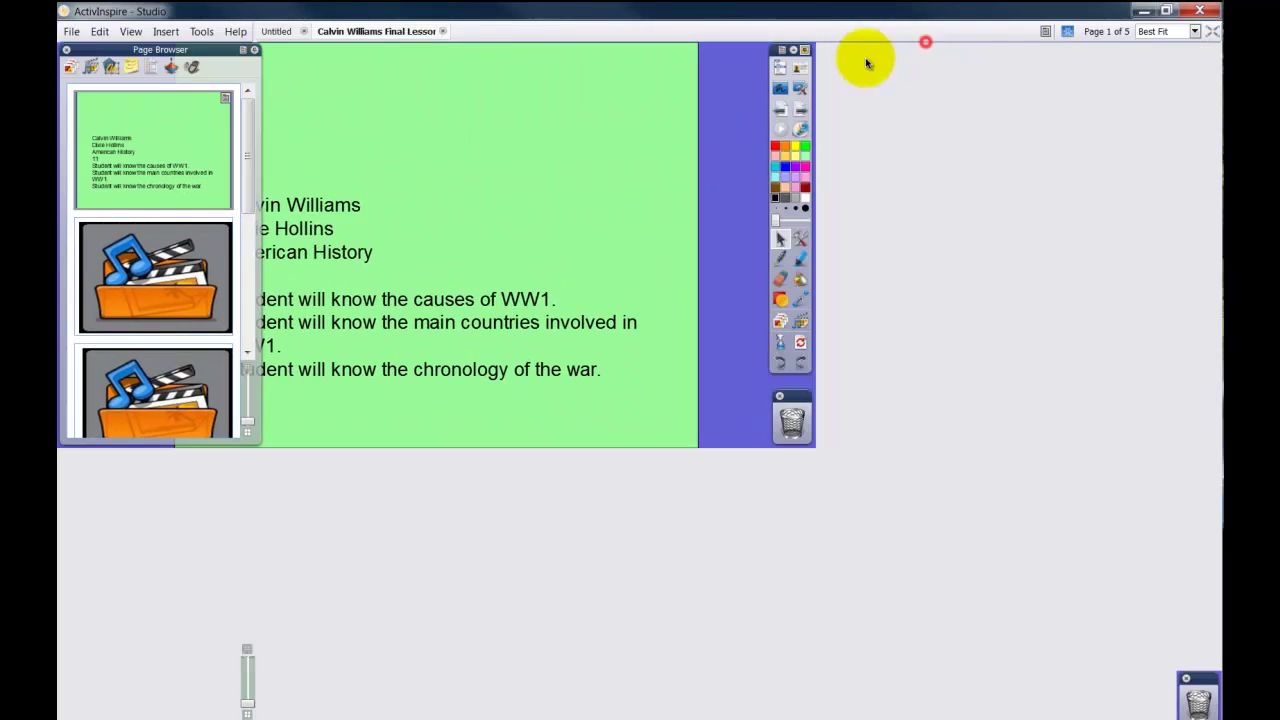
left_click(168, 299)
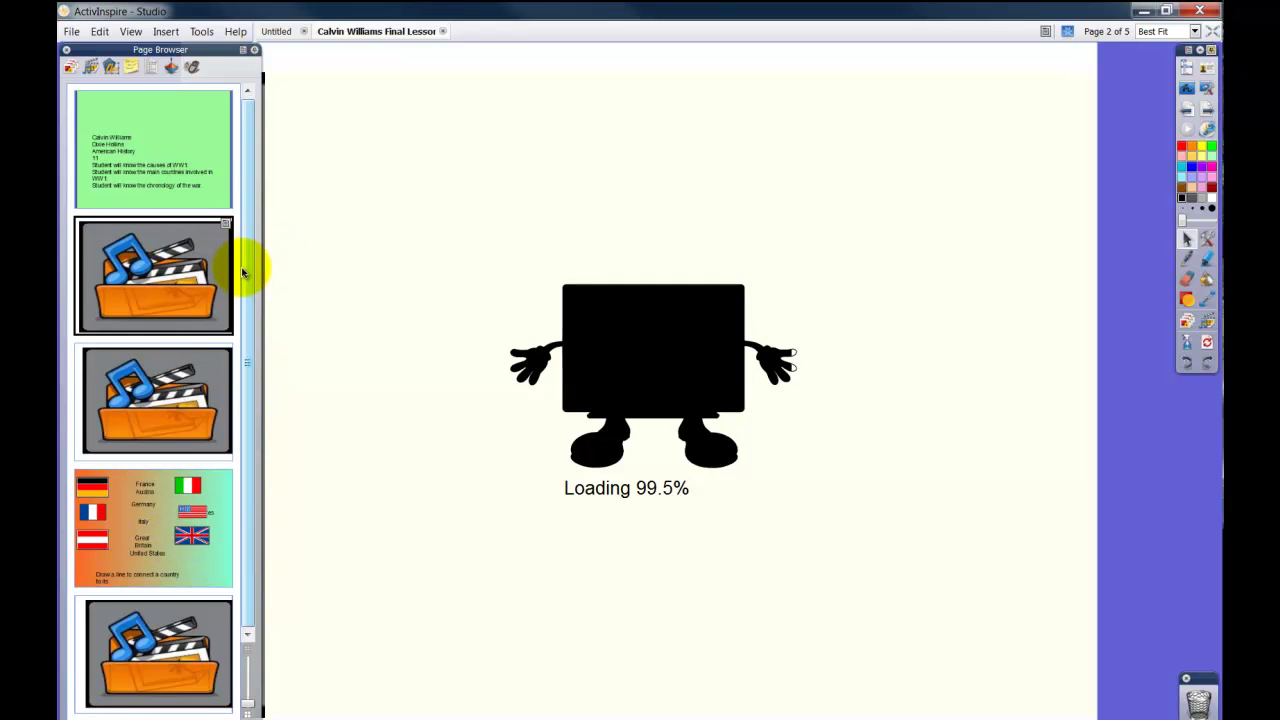
left_click(173, 163)
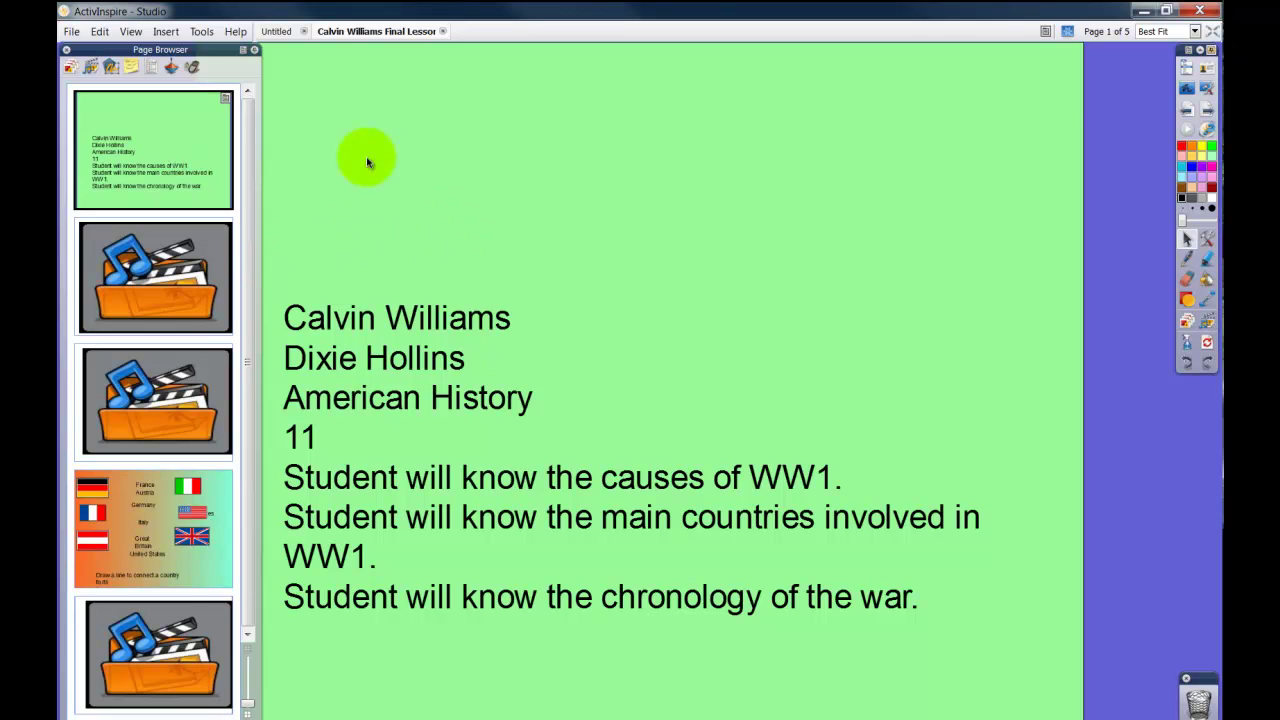
Check the File menu's Open Recent list of flipcharts.
left_click(72, 32)
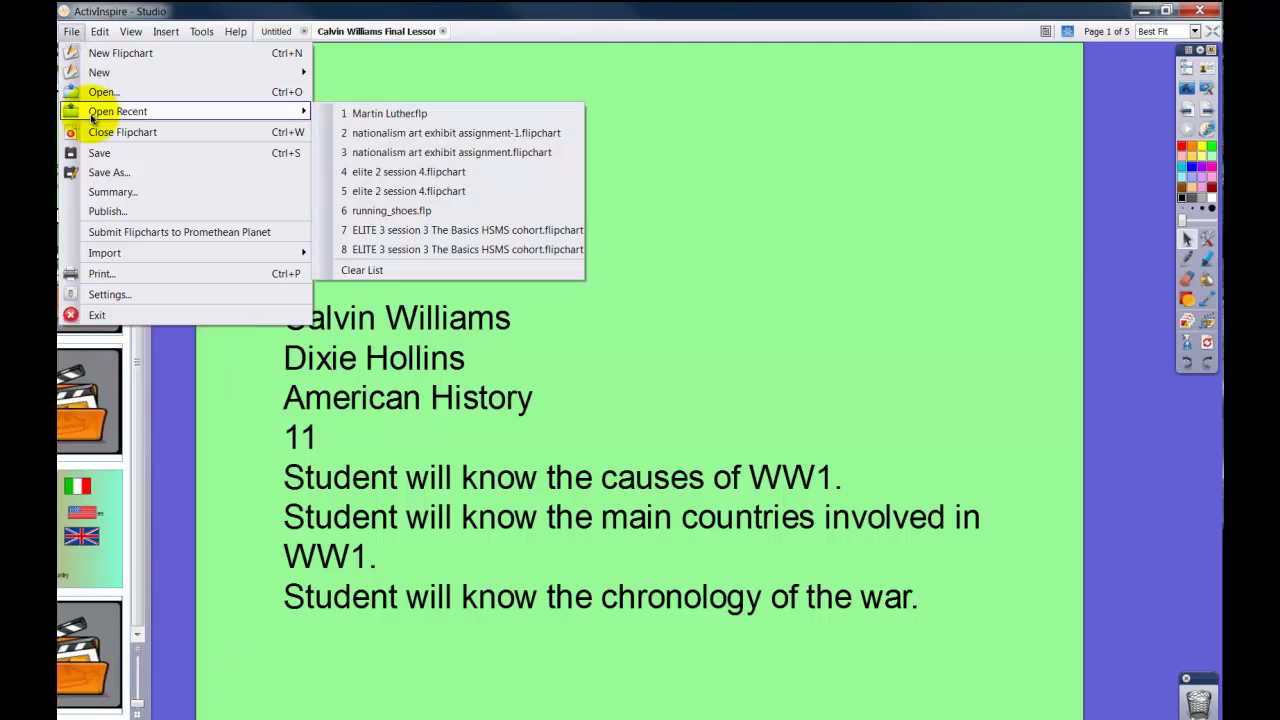